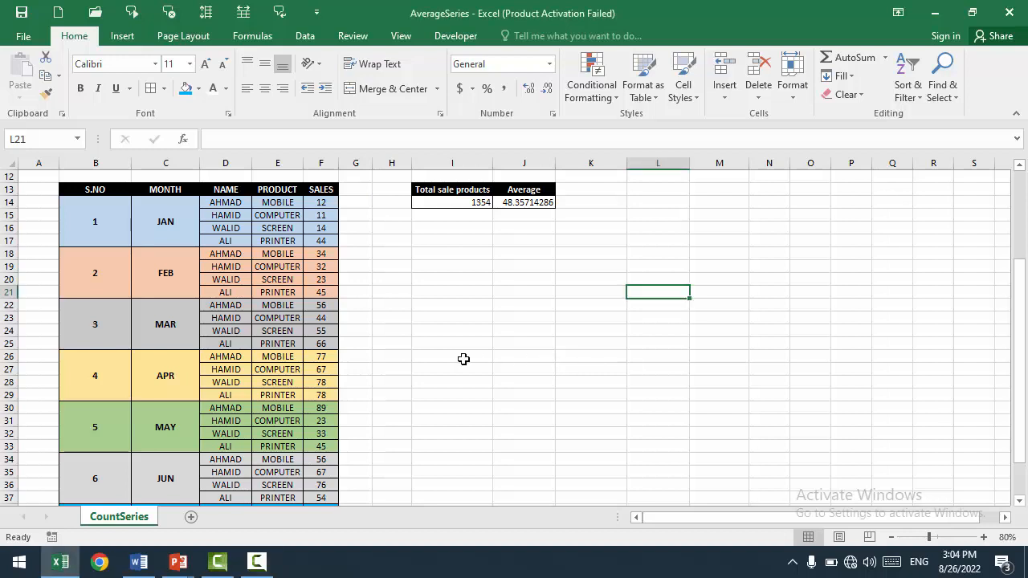
left_click(473, 358)
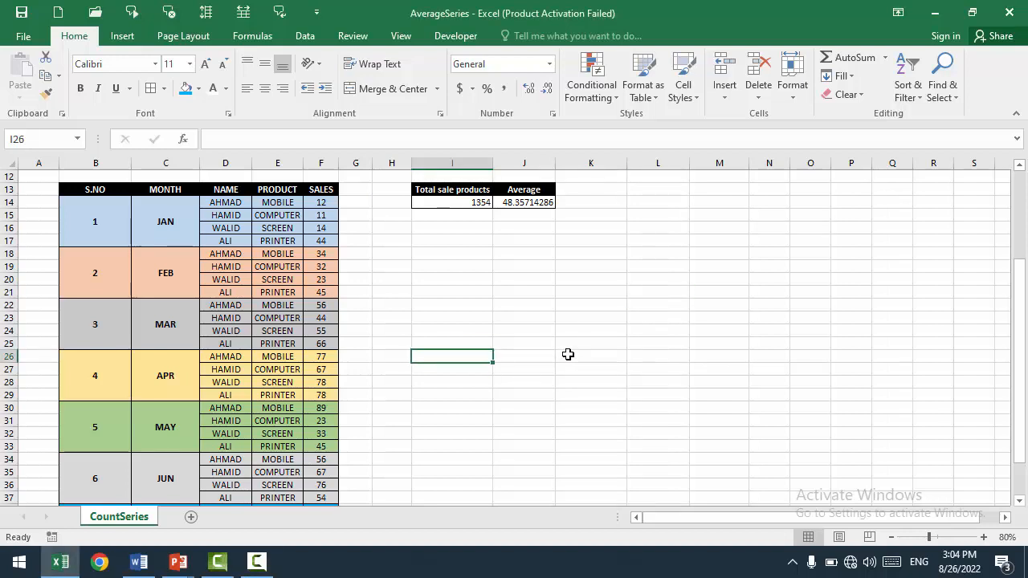
left_click_drag(103, 222, 321, 474)
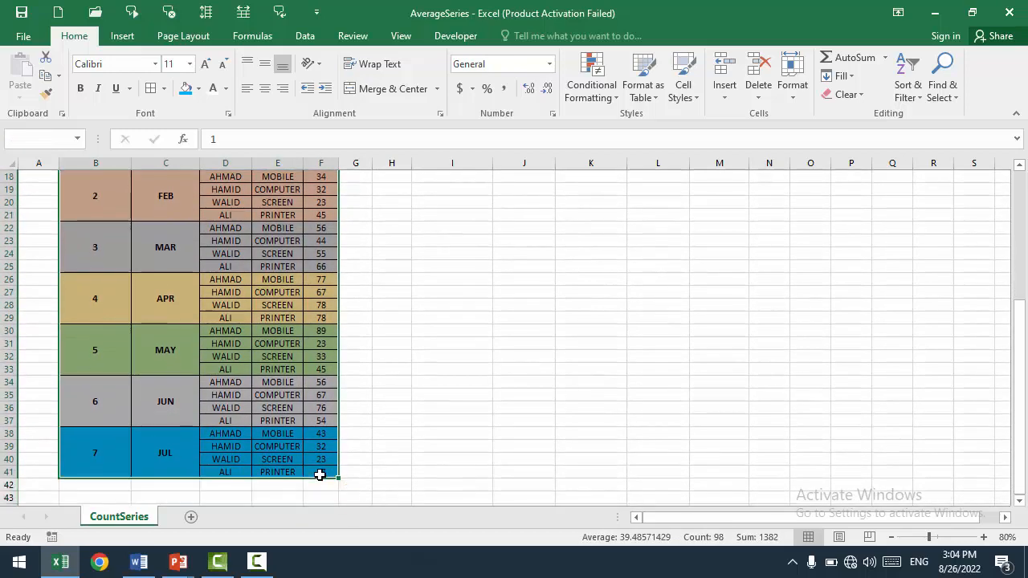
left_click(546, 366)
scroll(543, 367, "up", 6)
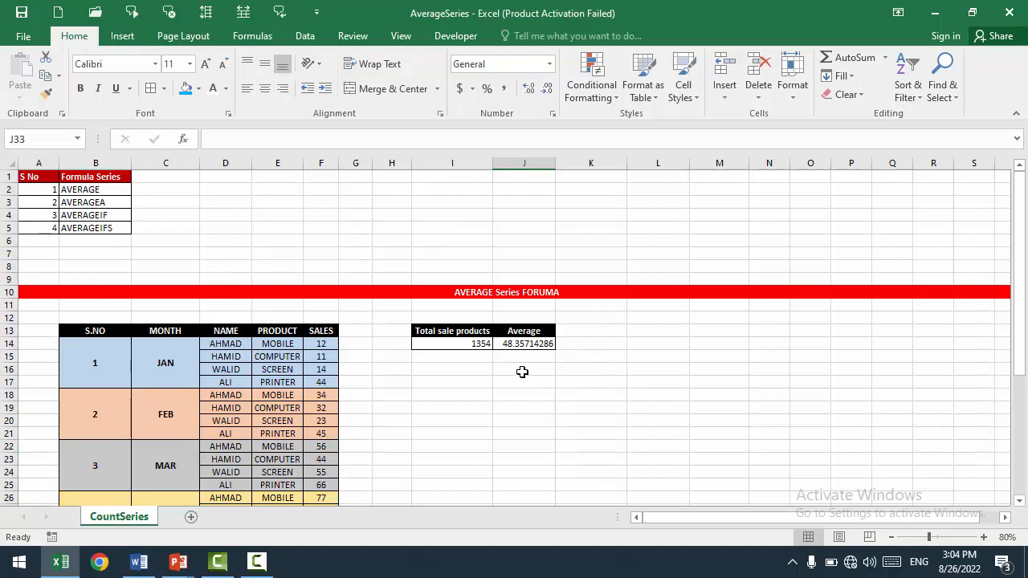
Reduce the average in cell J14 to two decimal places.
left_click(535, 343)
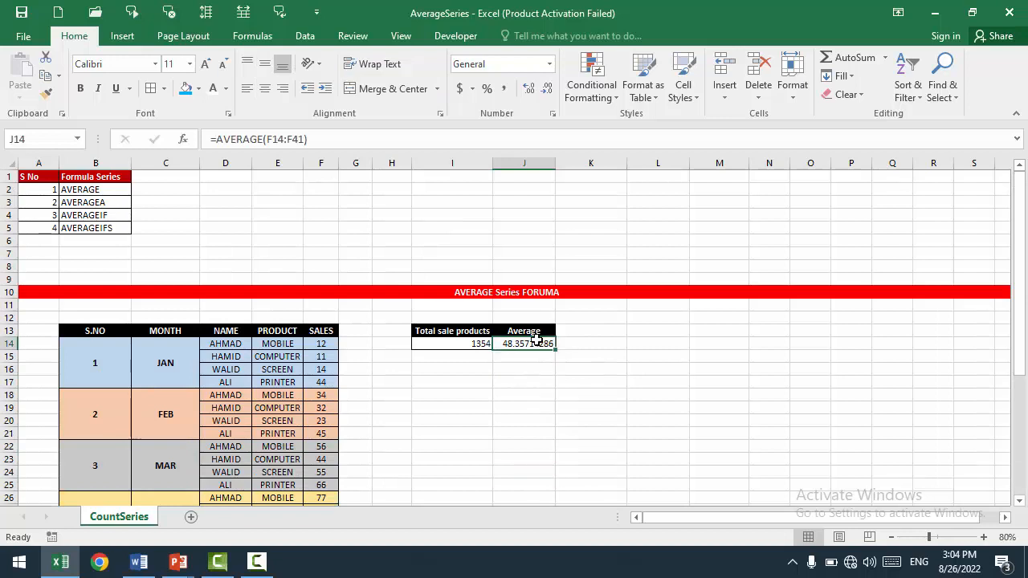
left_click(544, 95)
left_click(544, 94)
left_click(544, 95)
left_click(544, 94)
left_click(543, 95)
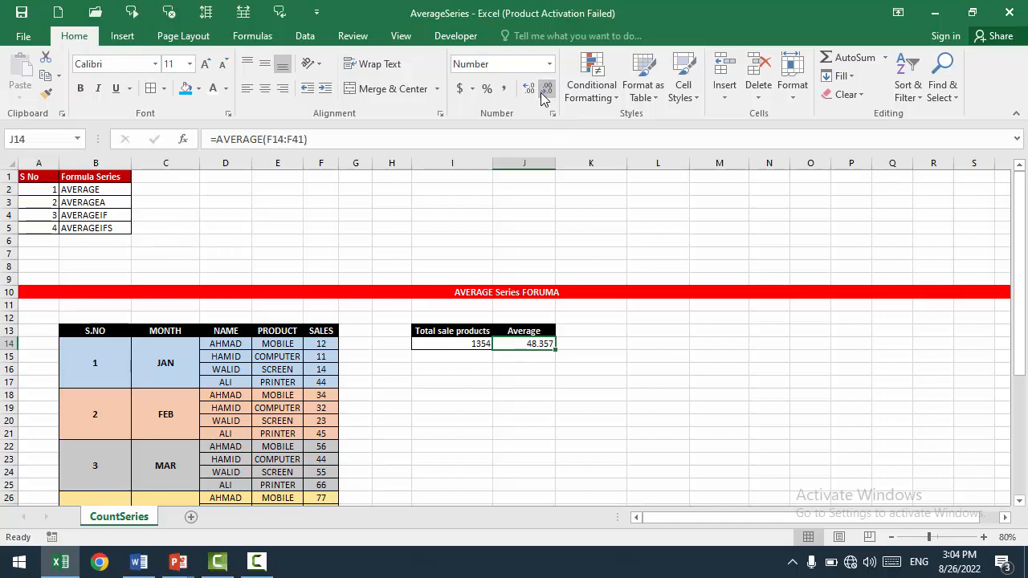
left_click(544, 95)
left_click(517, 408)
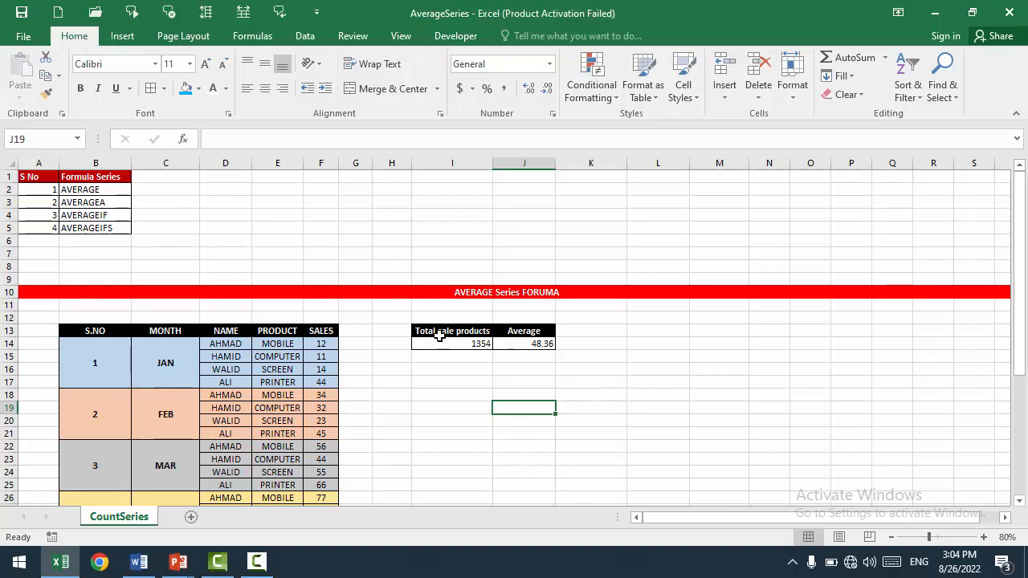
Copy the total sale products and average block I13:J14 to the cells starting at L13.
left_click_drag(438, 333, 526, 341)
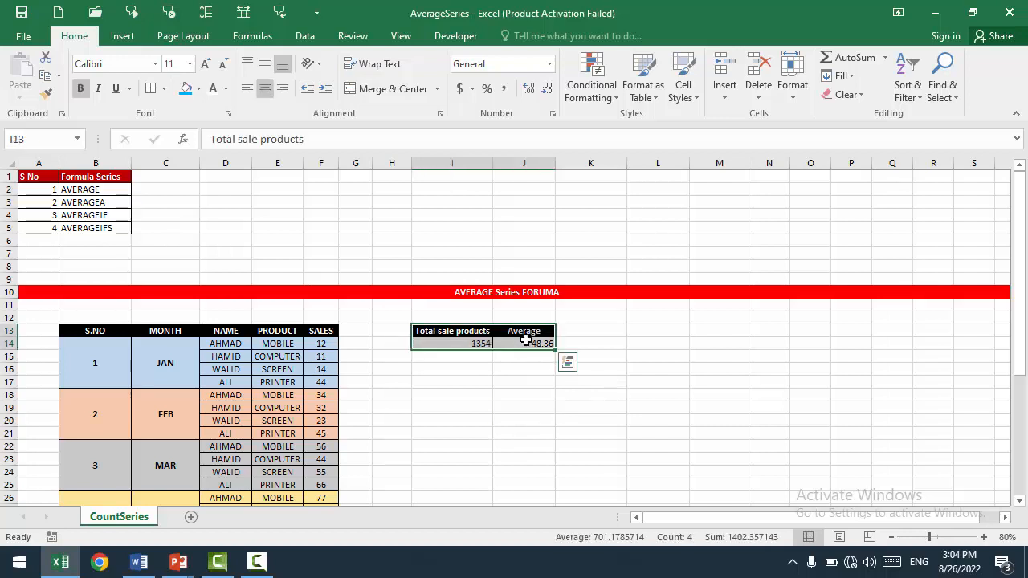
key("ctrl+c")
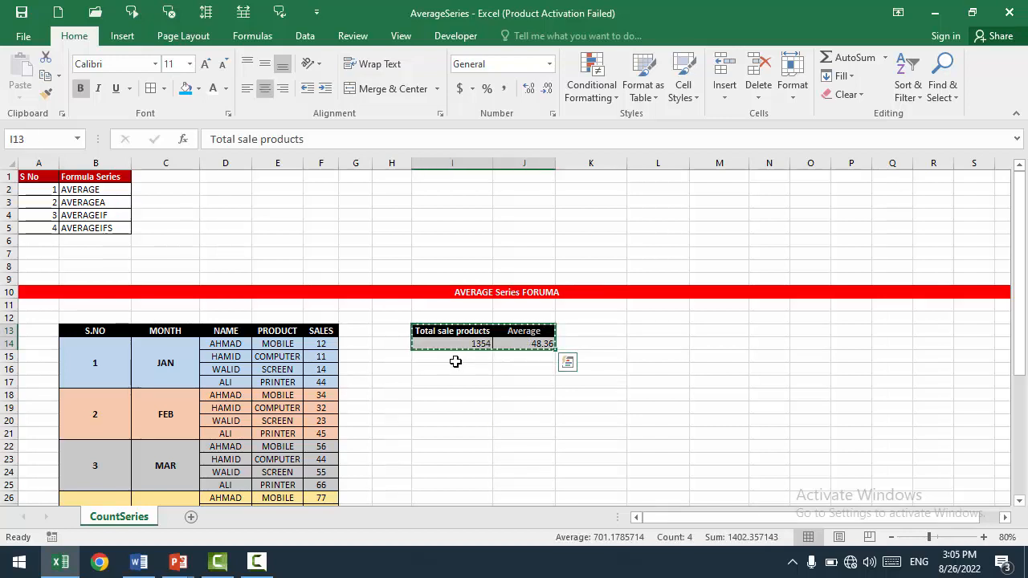
left_click(652, 331)
key("ctrl+v")
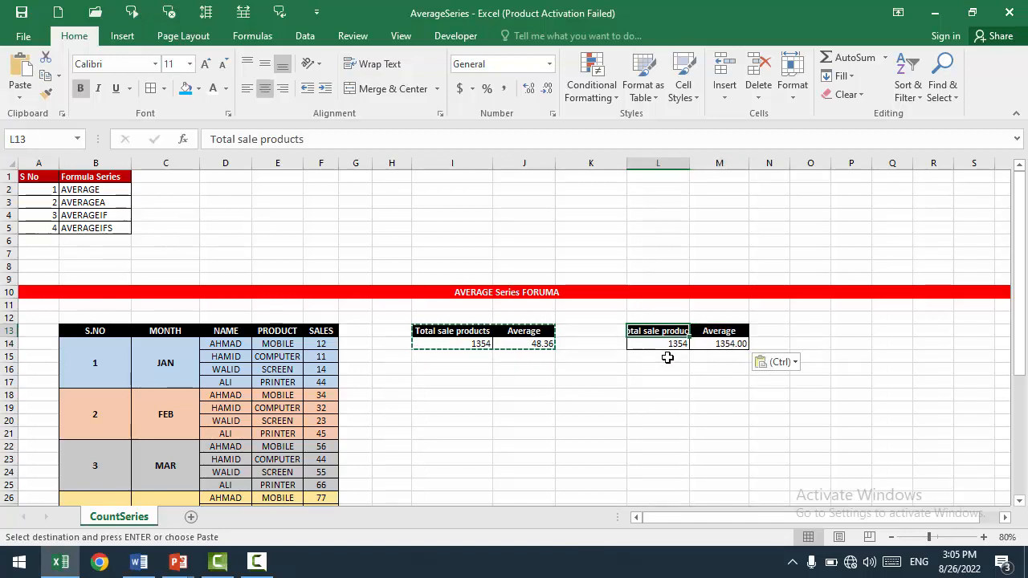
Change the header in L13 to "Name" and enter the first salesperson's name in L14.
type("Name")
key("Tab")
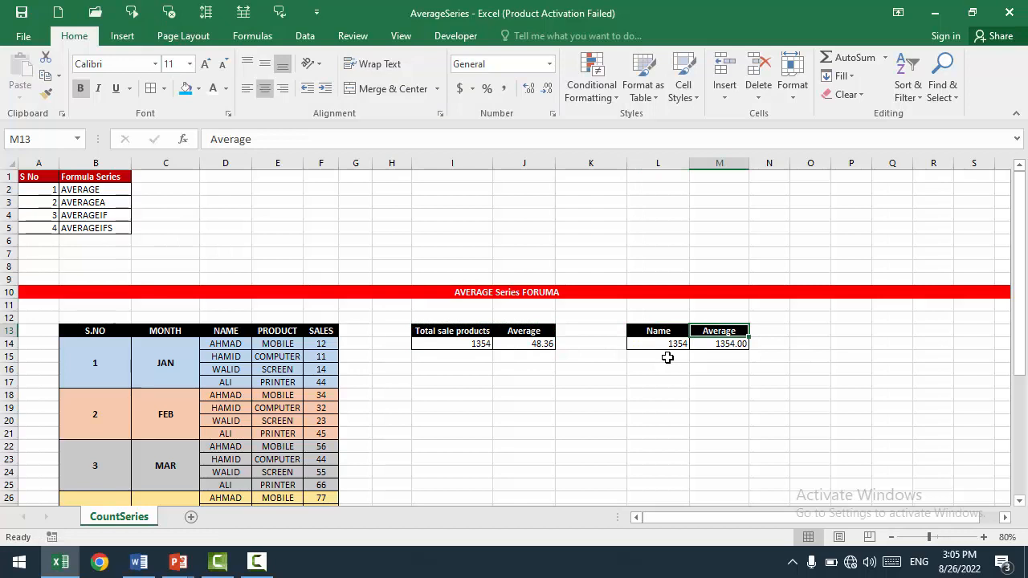
left_click(665, 346)
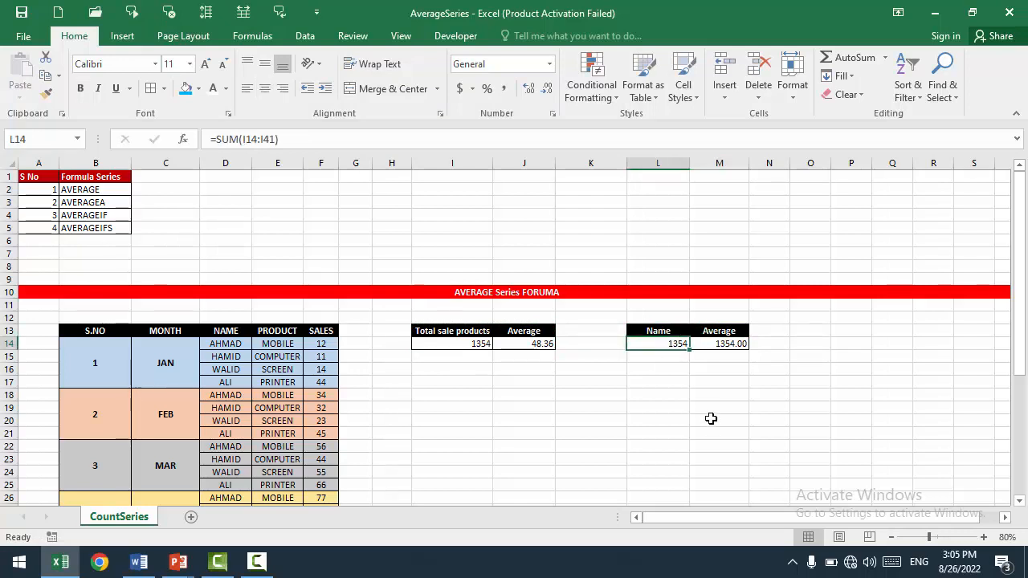
type("AHMAD")
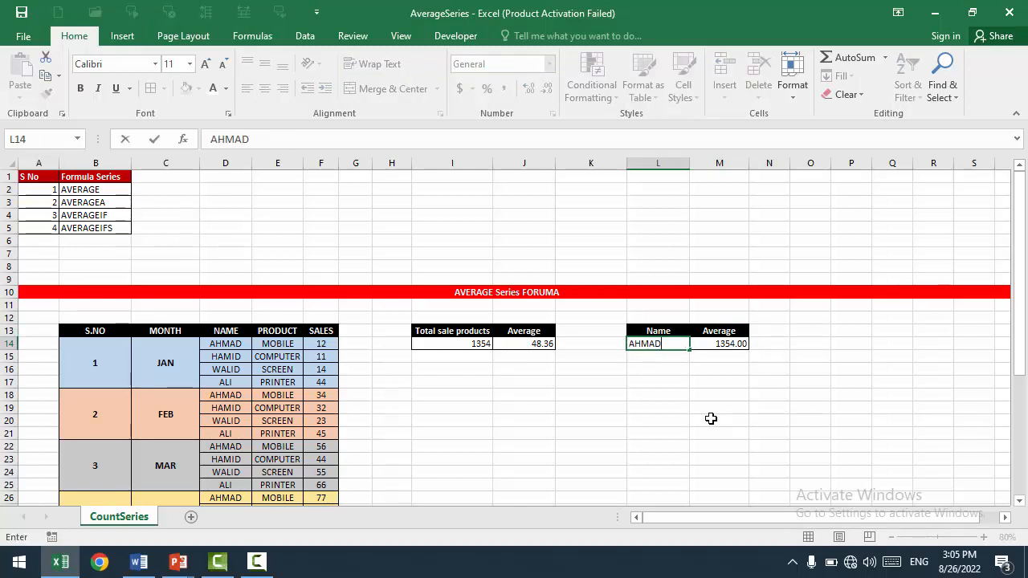
key("Return")
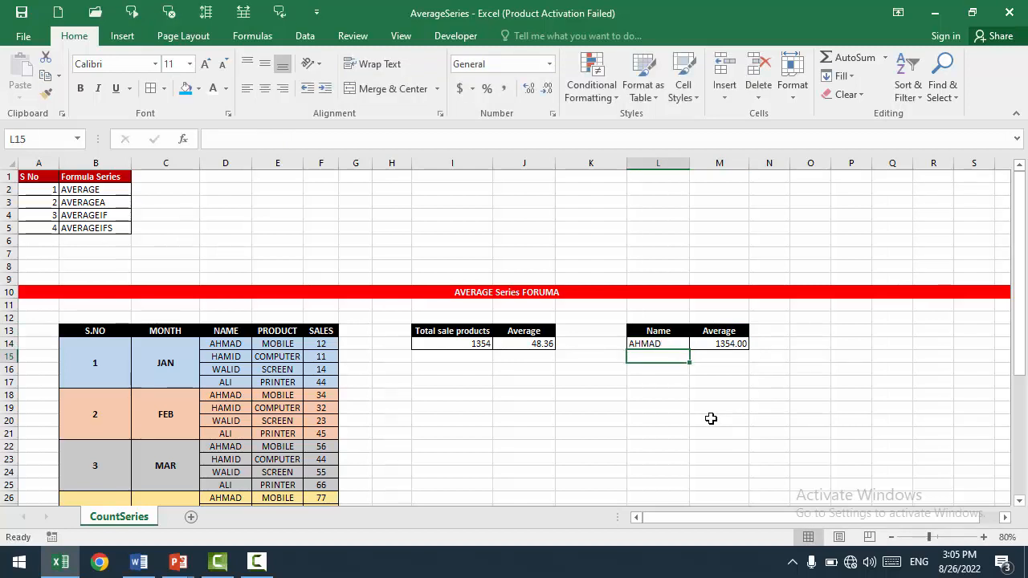
Calculate the named salesperson's average sales in M14 with =AVERAGEIF(D14:D41,L14,F14:F41).
key("Right")
key("Up")
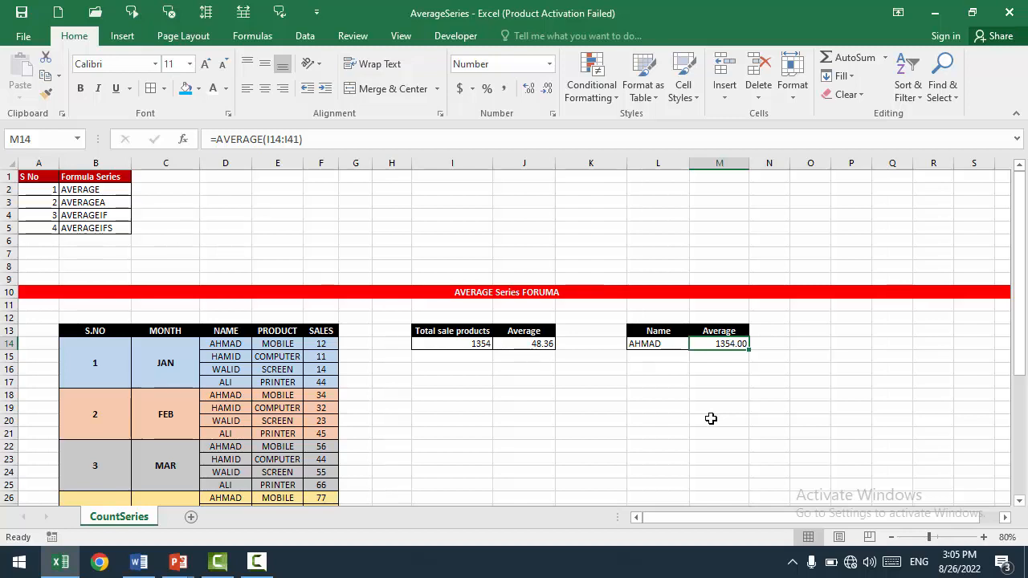
type("=AVER")
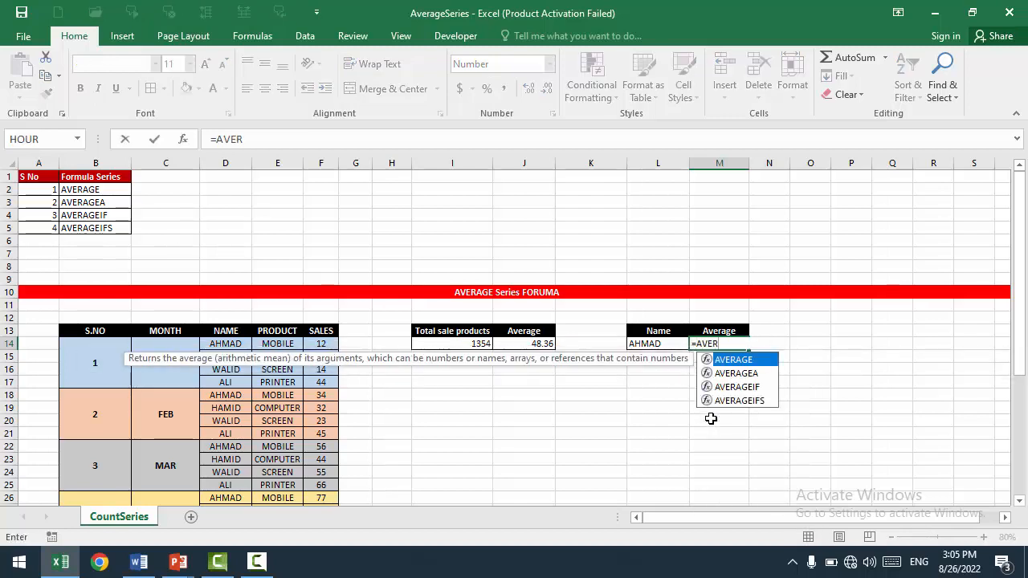
key("Down")
key("Down")
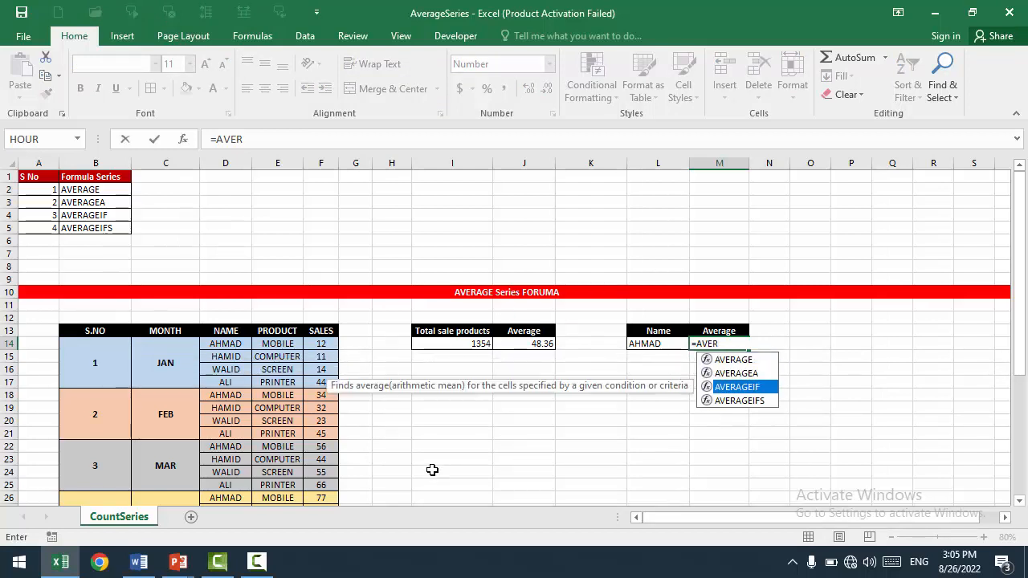
key("Tab")
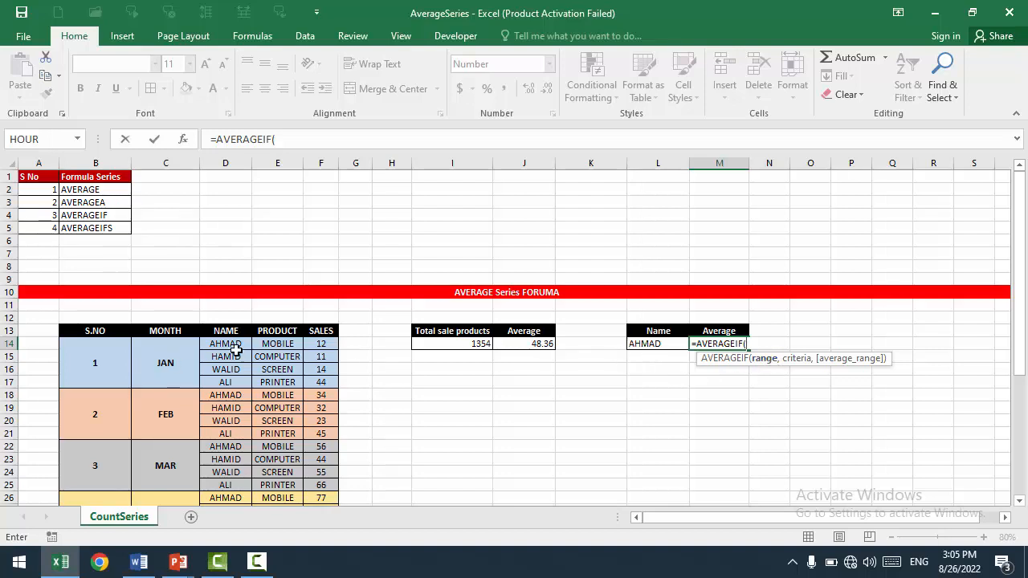
left_click_drag(235, 347, 231, 490)
type(",")
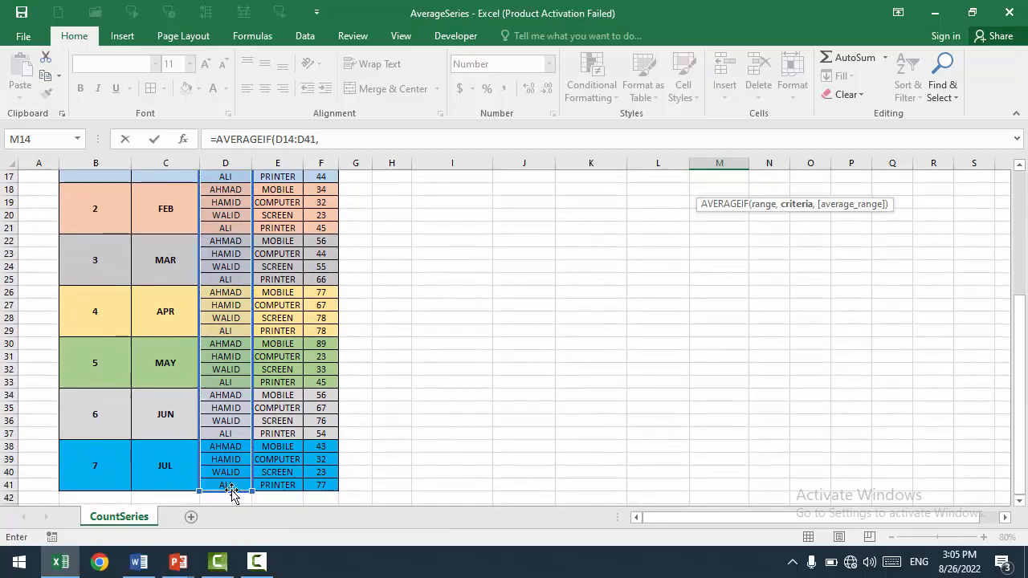
scroll(519, 369, "up", 5)
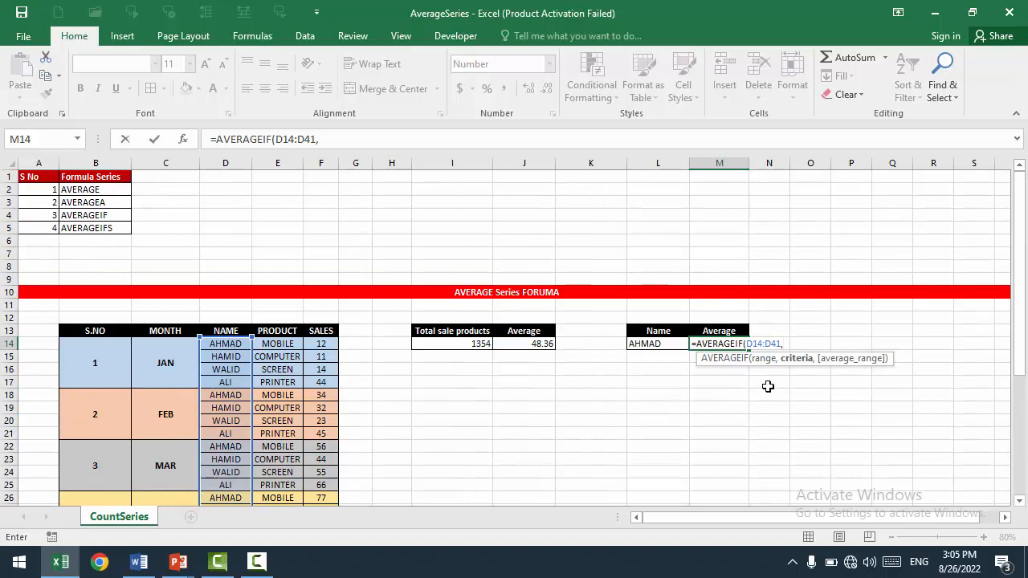
left_click(654, 342)
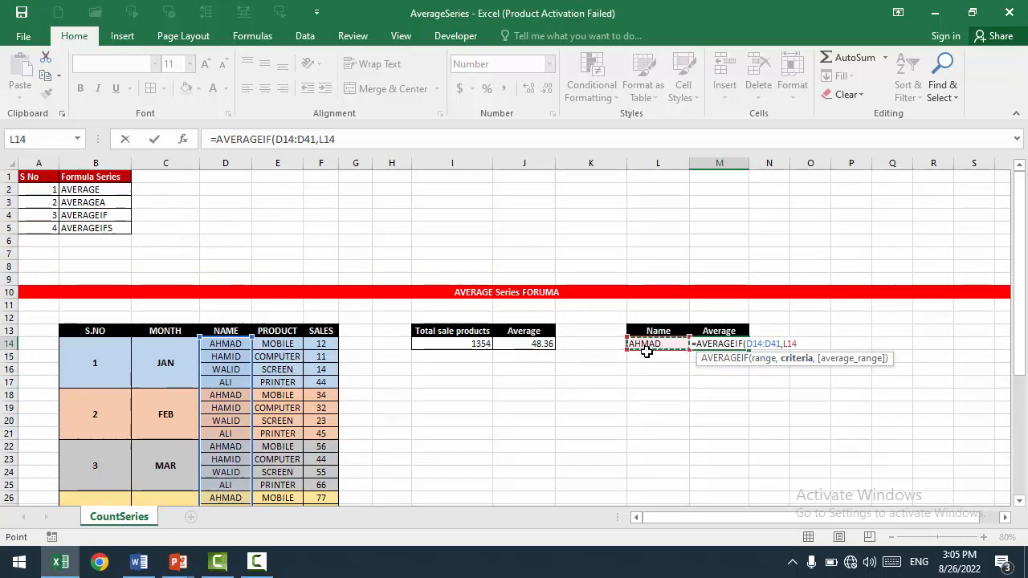
type(",")
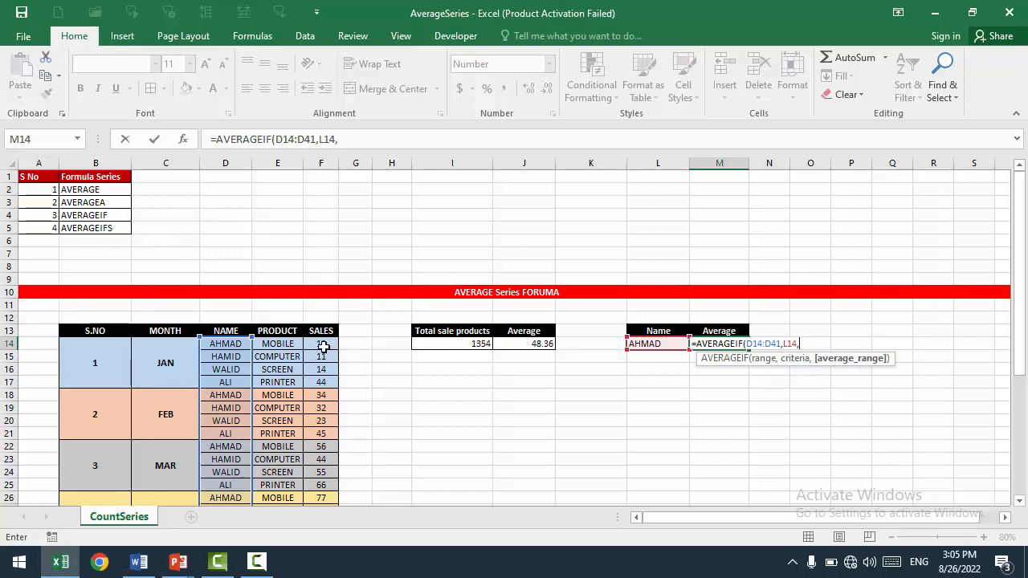
left_click_drag(323, 344, 324, 480)
scroll(591, 376, "up", 6)
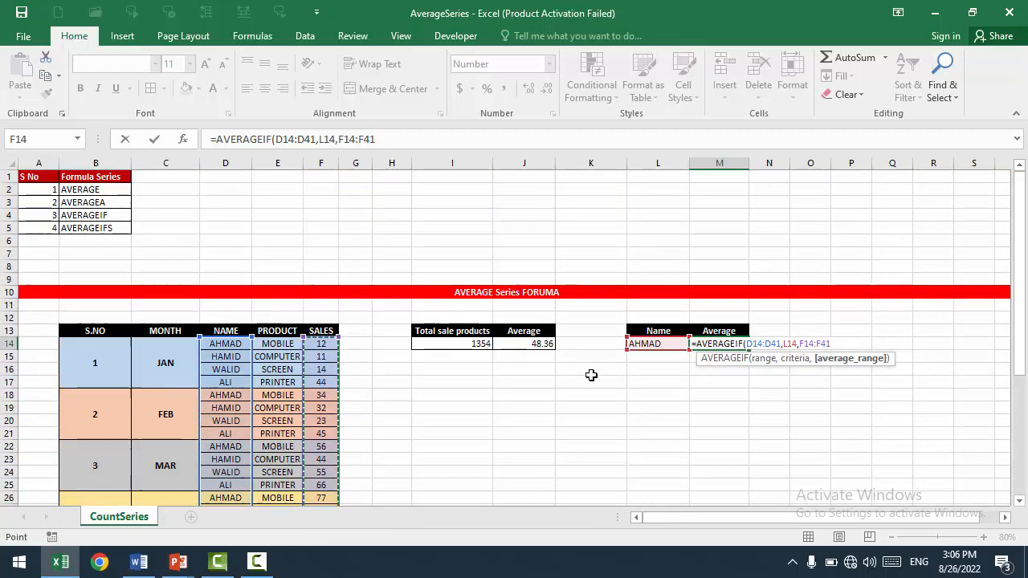
type(")")
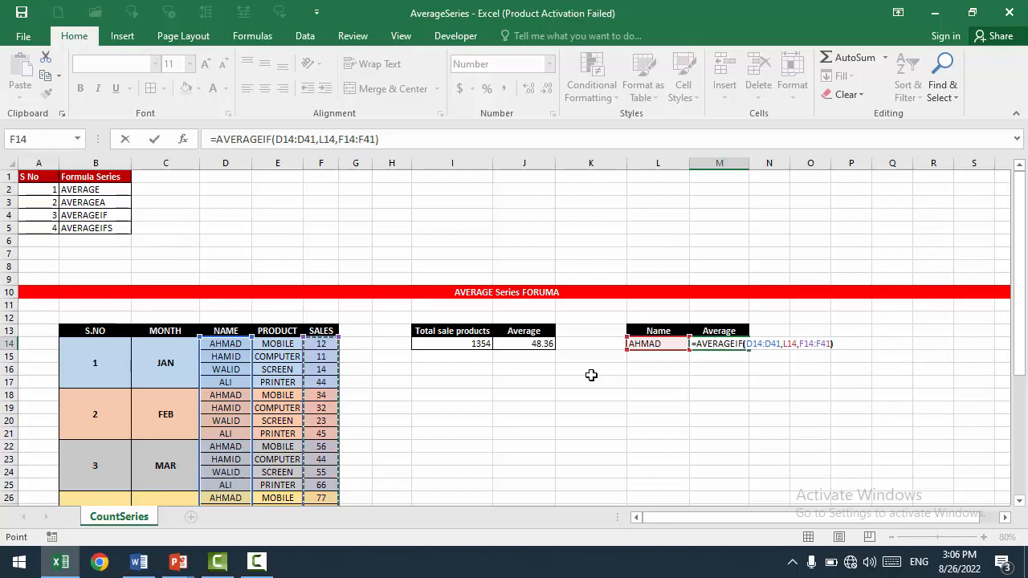
key("Return")
left_click(670, 343)
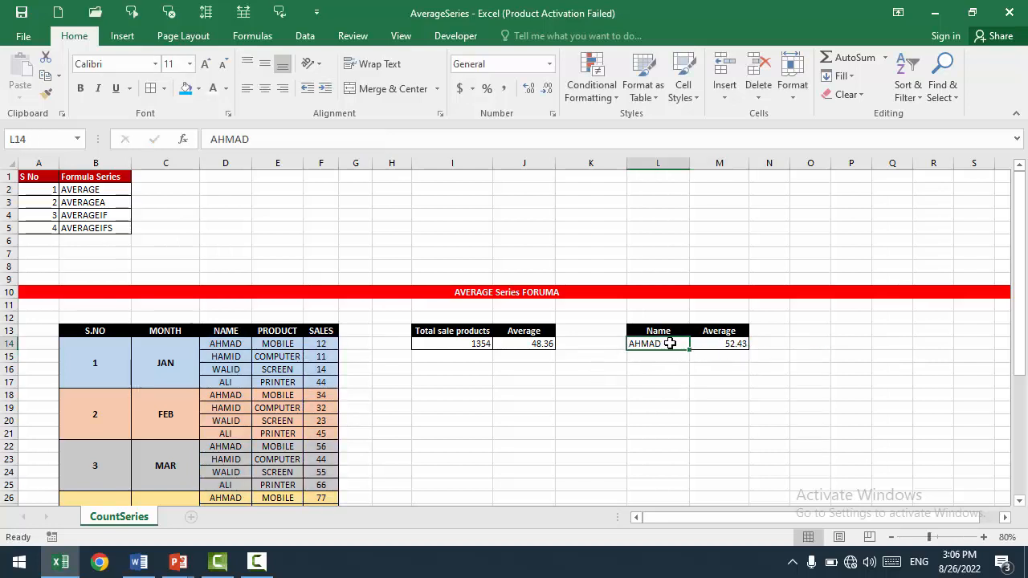
key("Down")
left_click(685, 392)
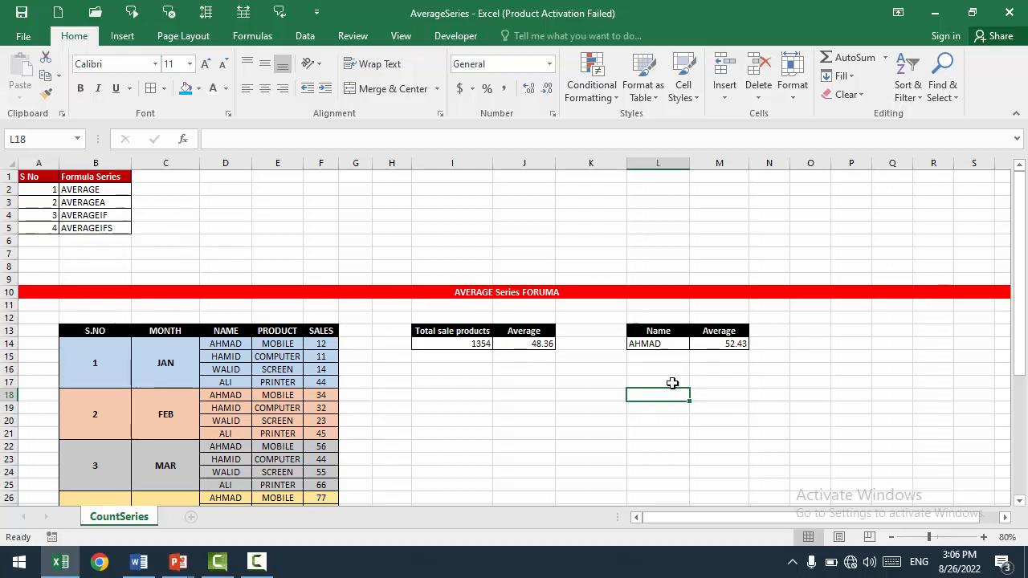
left_click(667, 383)
left_click(661, 404)
Enter =SUMIF(D14:D41,K18,F14:F41) in L18 to total the sales of the salesperson named in K18.
left_click(661, 394)
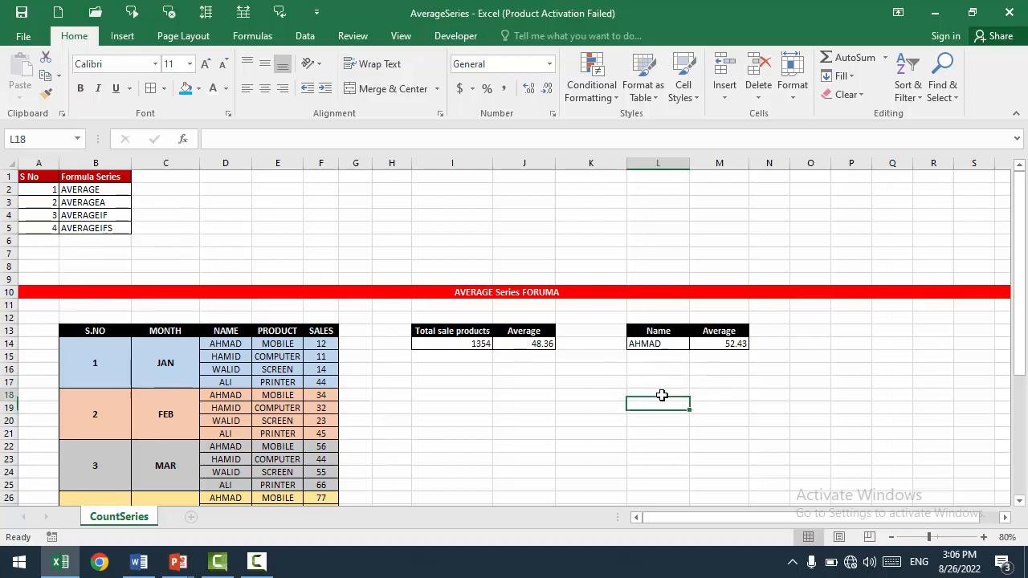
type("=SUMIF")
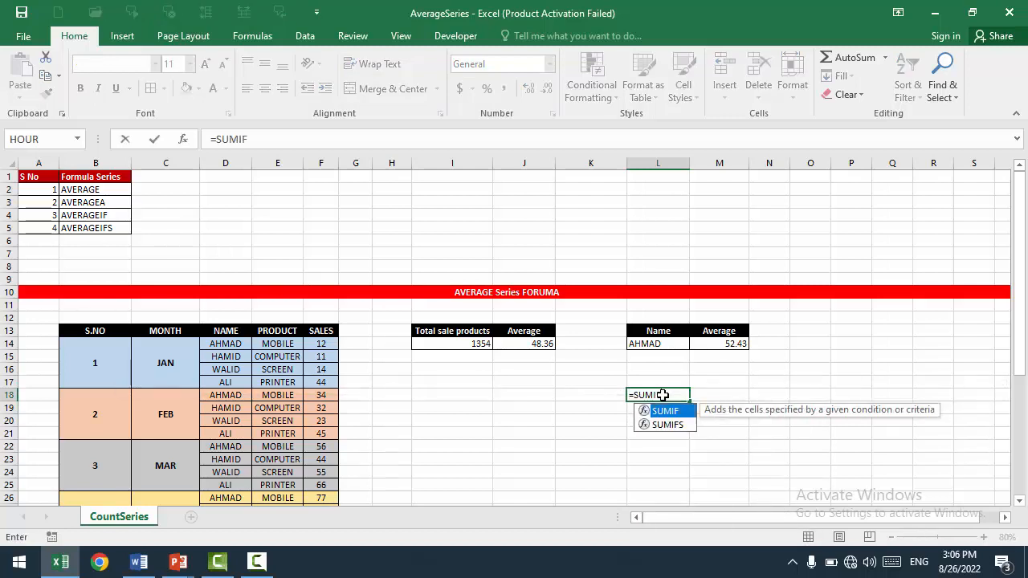
type("(")
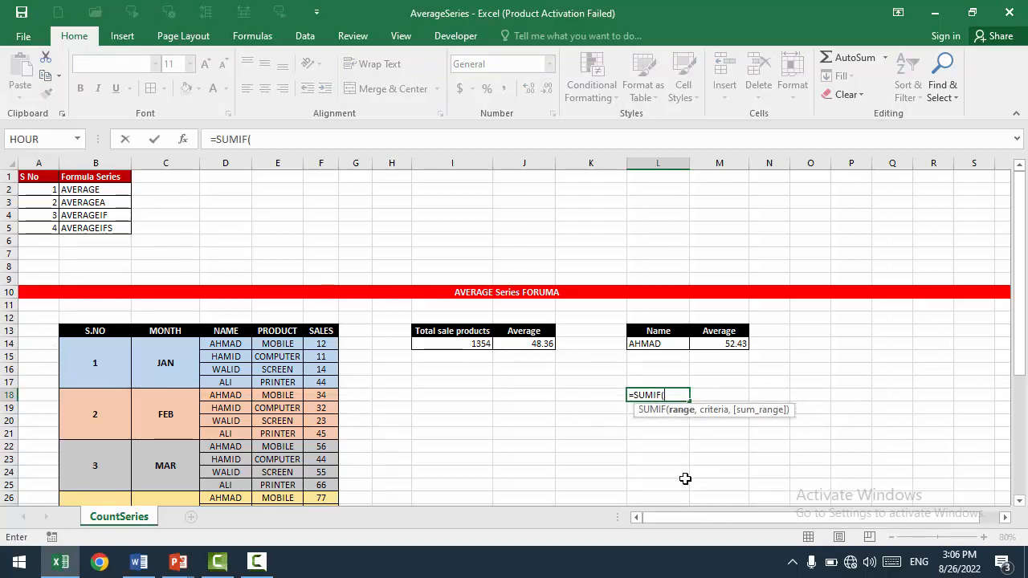
left_click_drag(232, 344, 232, 493)
scroll(431, 317, "up", 5)
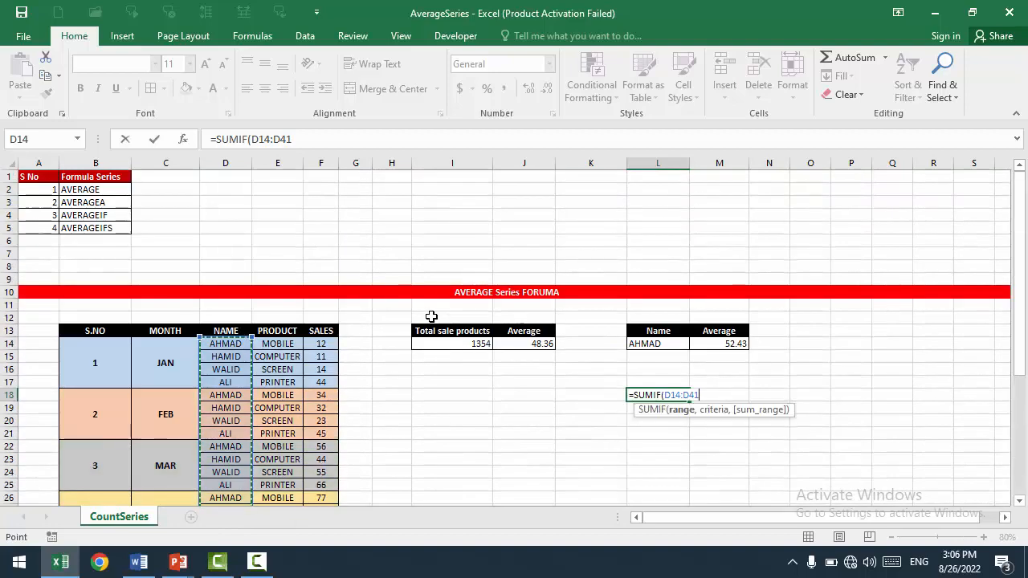
type(",")
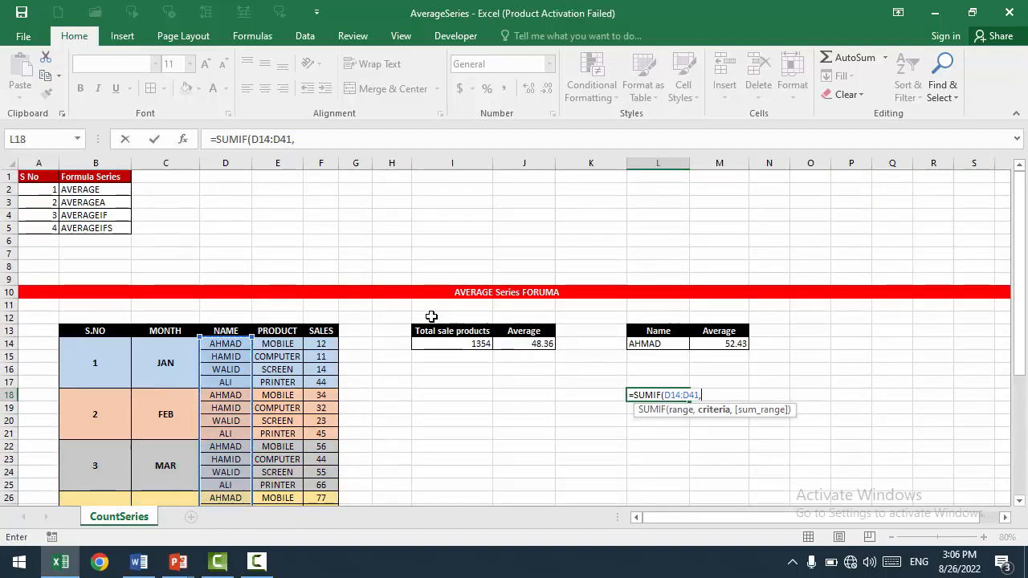
left_click(589, 395)
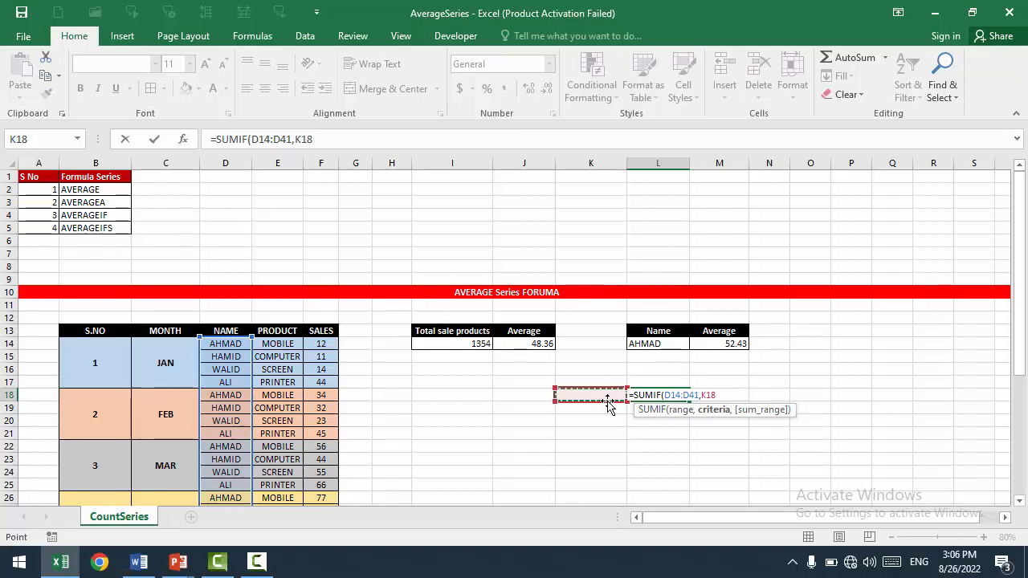
type(",")
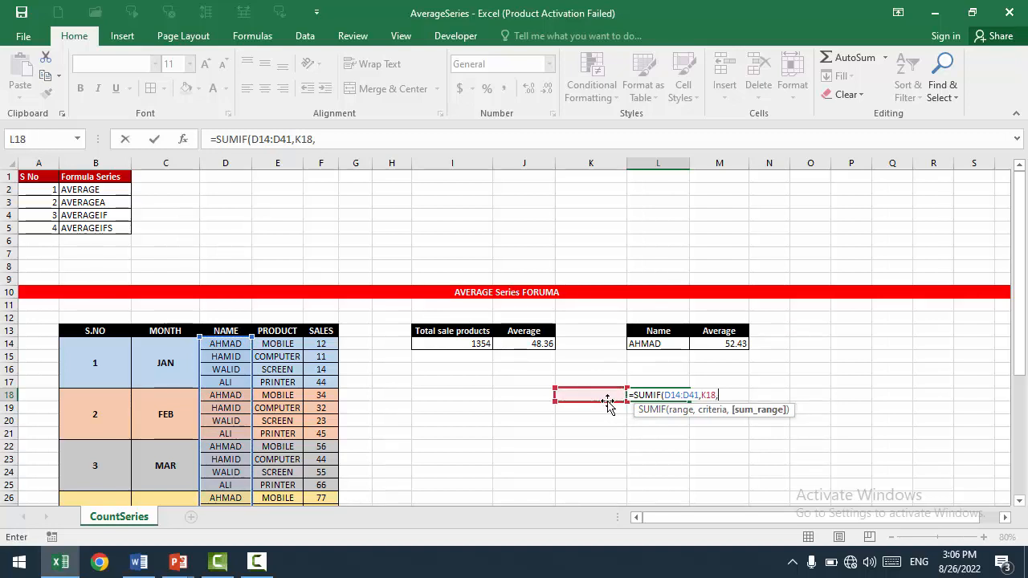
left_click_drag(321, 344, 323, 491)
type(")")
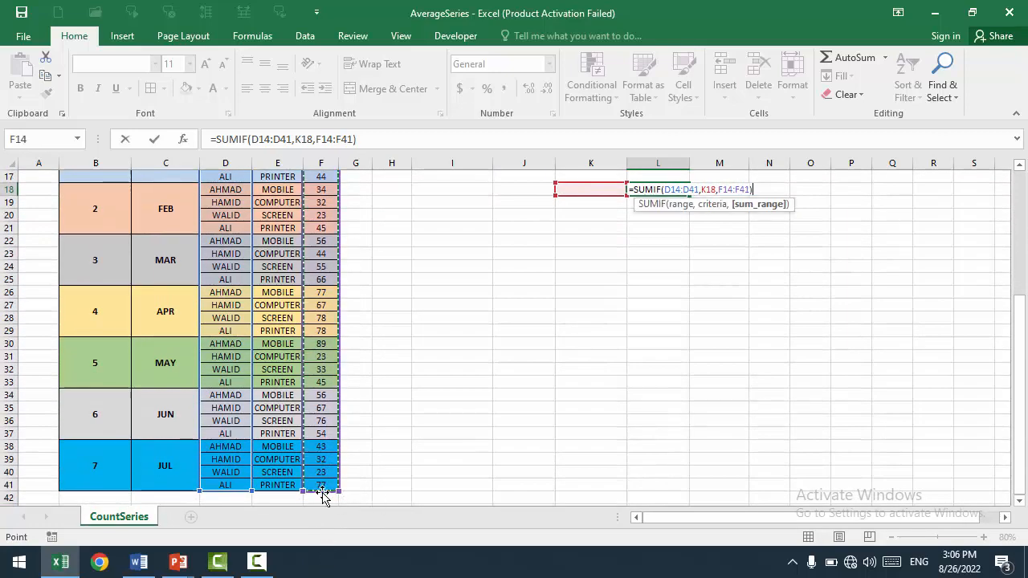
key("Return")
scroll(594, 354, "up", 4)
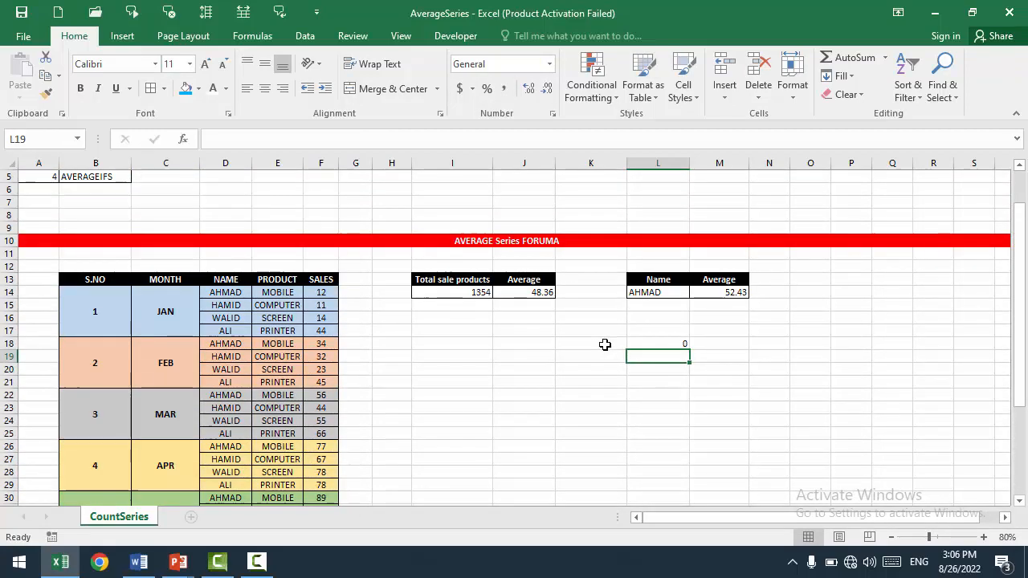
Enter the first salesperson's name in K18 as the criterion for the SUMIF formula.
left_click(605, 347)
type("AHMAD")
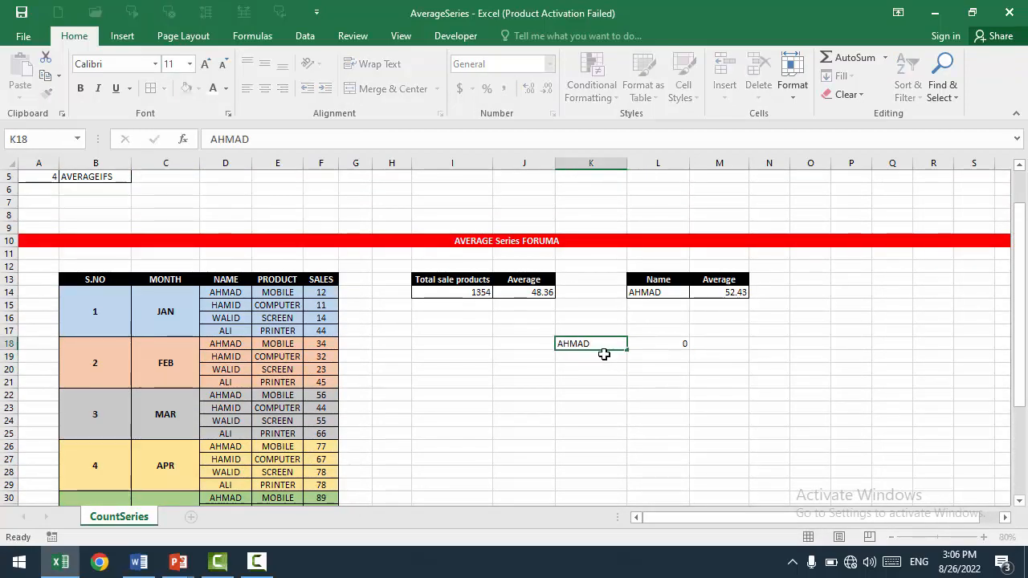
Commit the salesperson's name in K18 and check the SUMIF formula in L18.
key("Return")
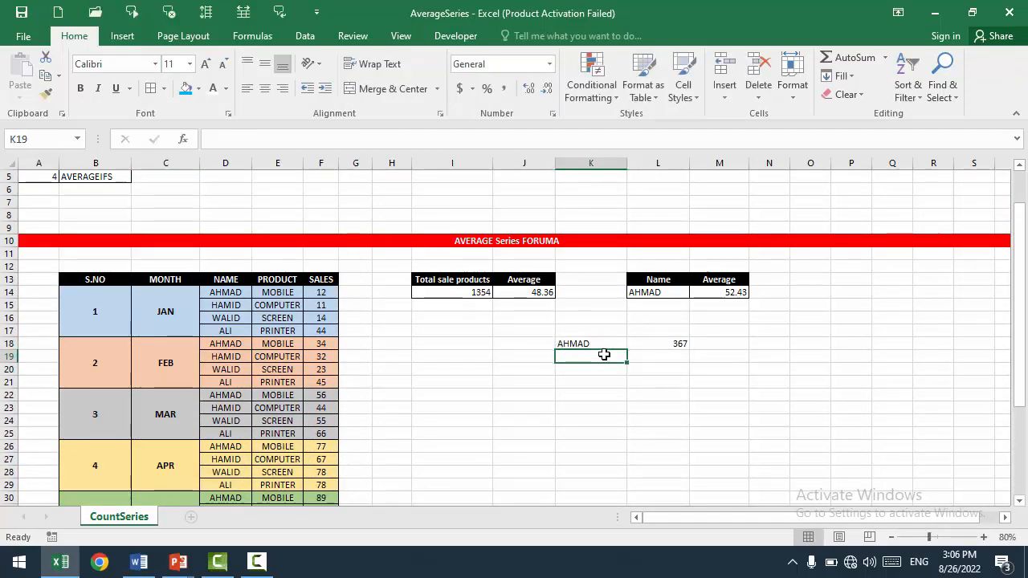
left_click(698, 407)
left_click(663, 347)
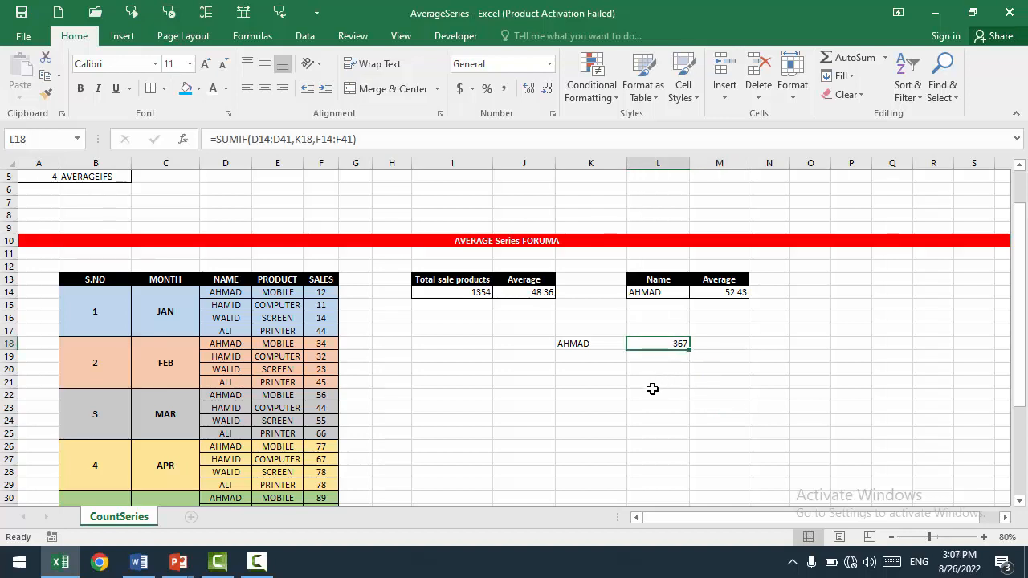
Check how many months the sales table covers and calculate the average in L19 with =L18/7.
scroll(98, 316, "down", 8)
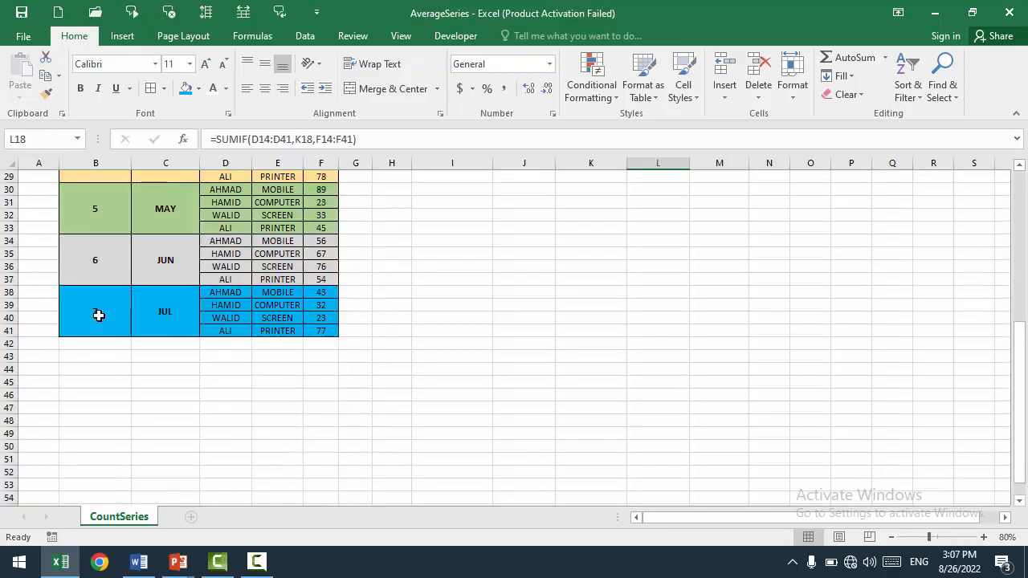
scroll(205, 321, "up", 8)
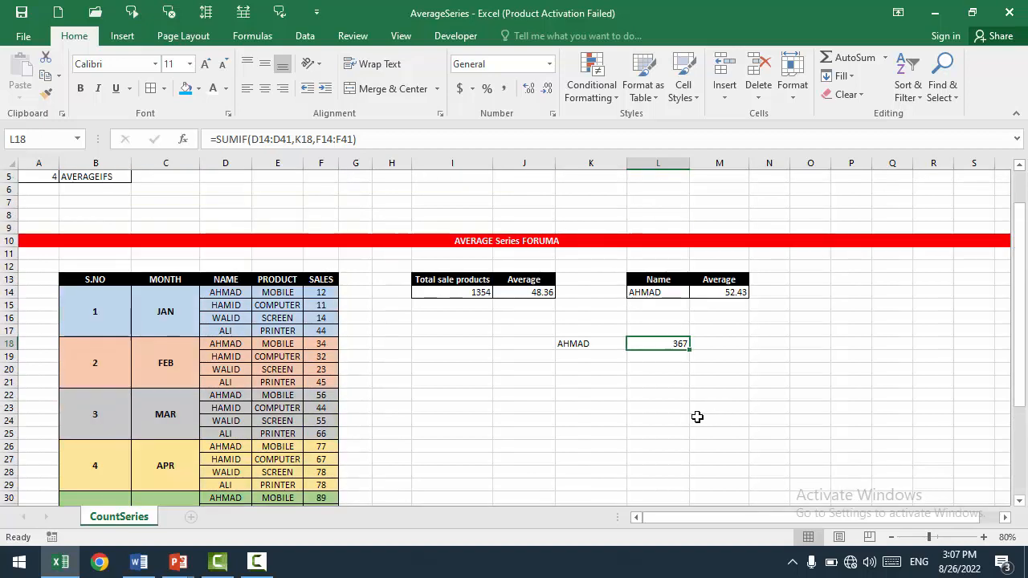
left_click(667, 358)
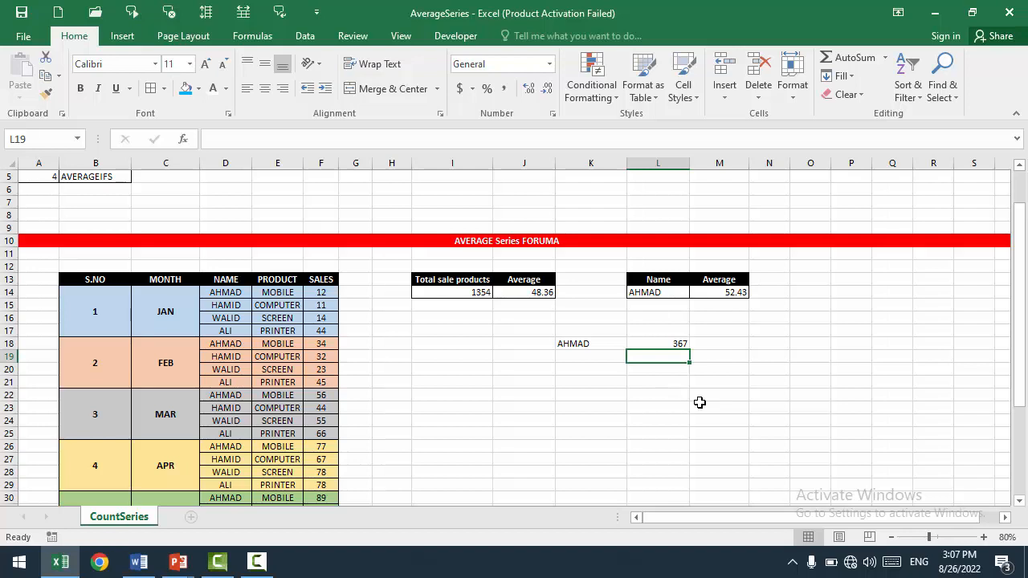
type("=")
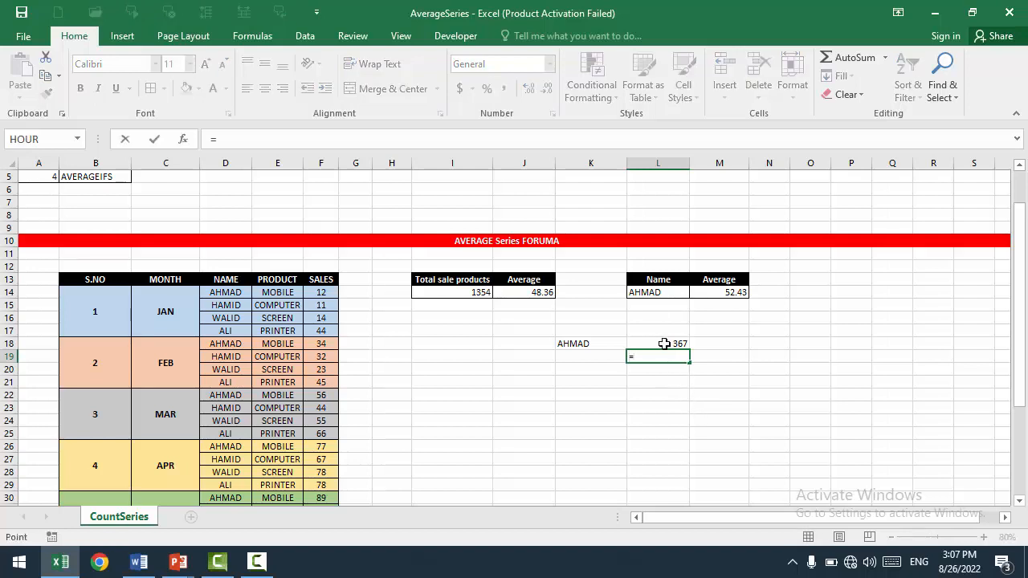
left_click(665, 343)
type("/")
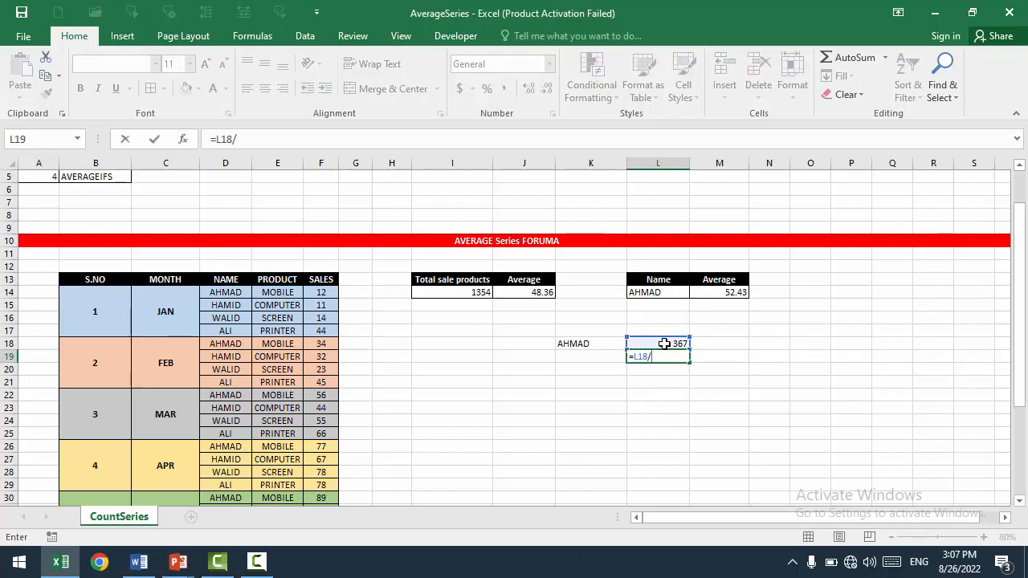
type("7")
key("Return")
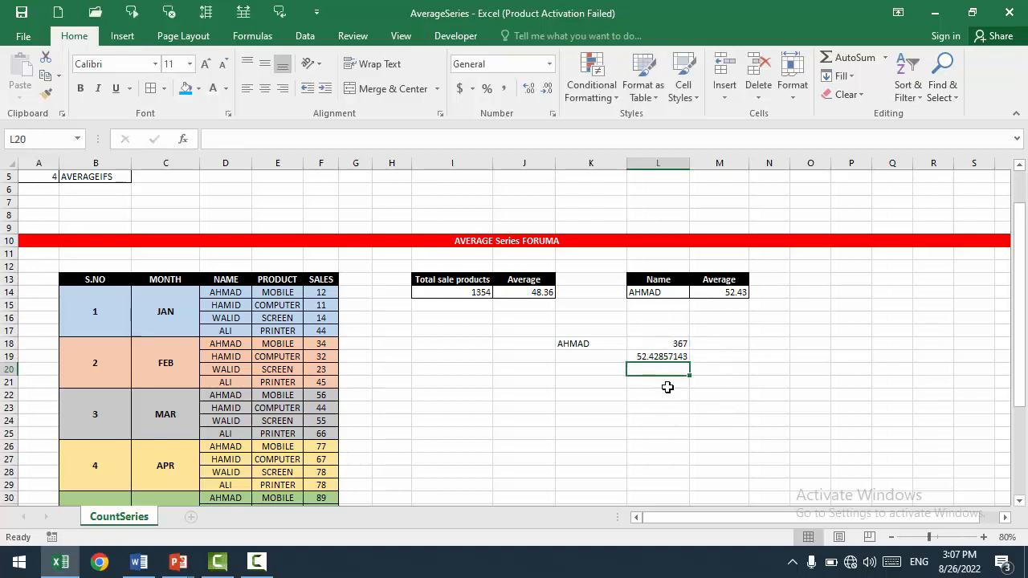
Reduce the manually calculated average in L19 to two decimal places.
left_click(667, 359)
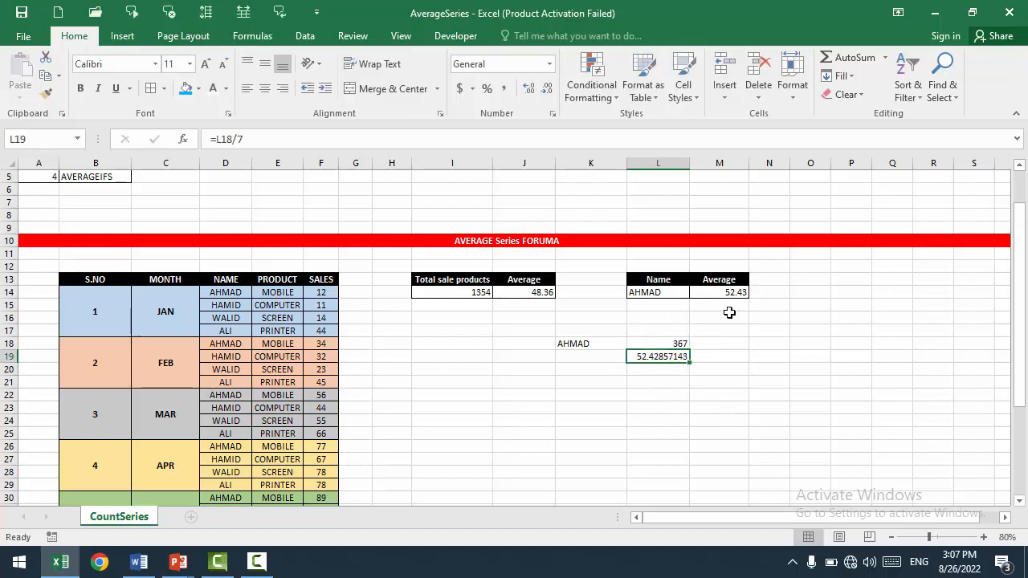
left_click(546, 88)
left_click(546, 88)
left_click(547, 93)
left_click(547, 93)
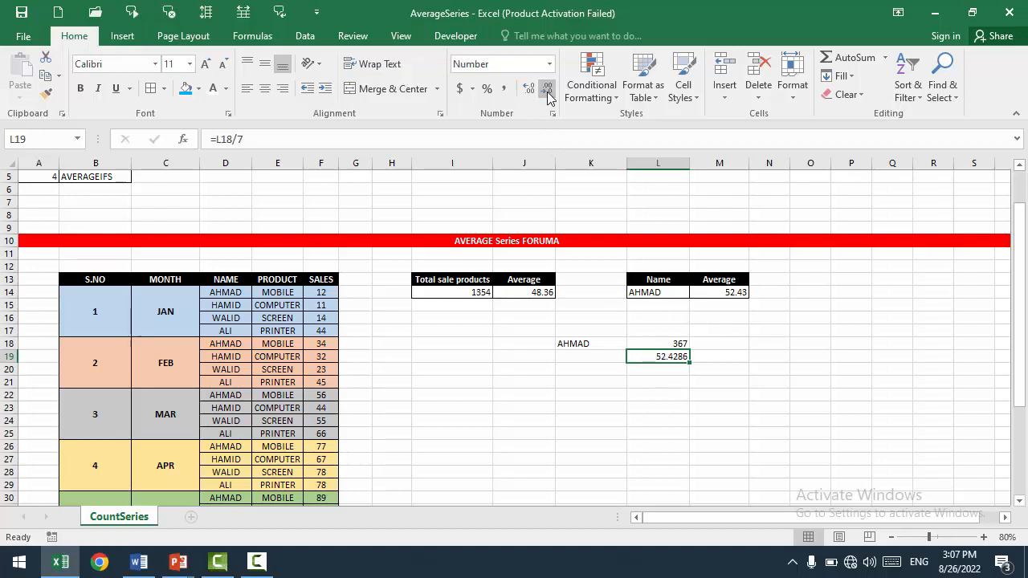
left_click(546, 92)
left_click(547, 93)
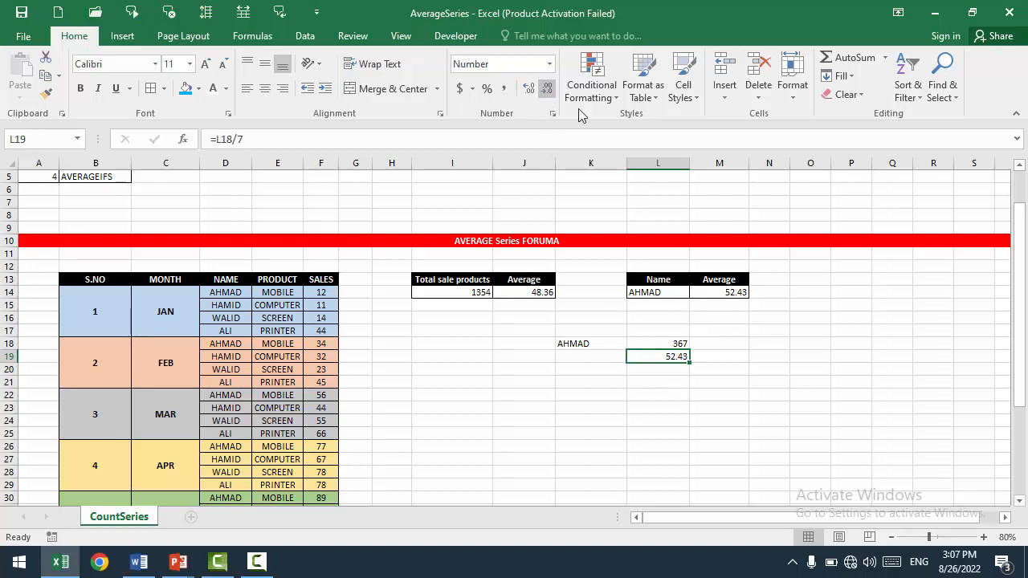
left_click(679, 386)
left_click(666, 357)
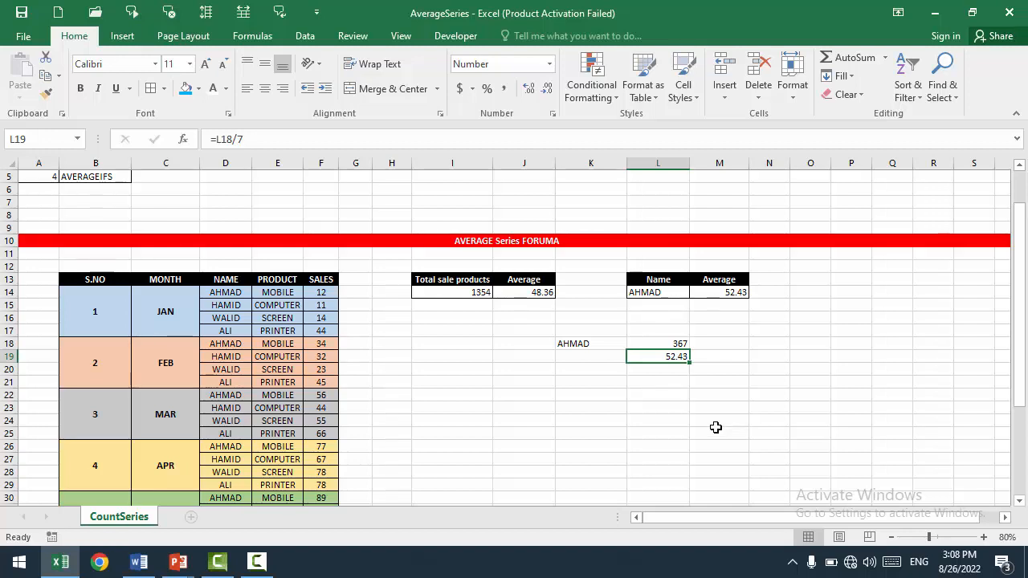
Replace the AVERAGEIF criterion in L14 with the name of the salesperson listed in D17.
left_click(666, 293)
type("ALI")
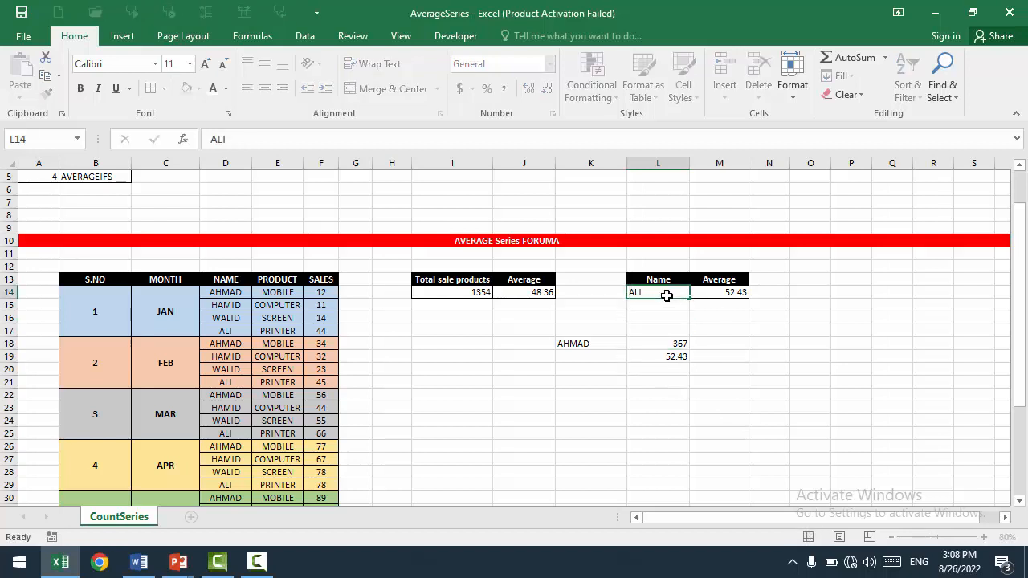
key("Return")
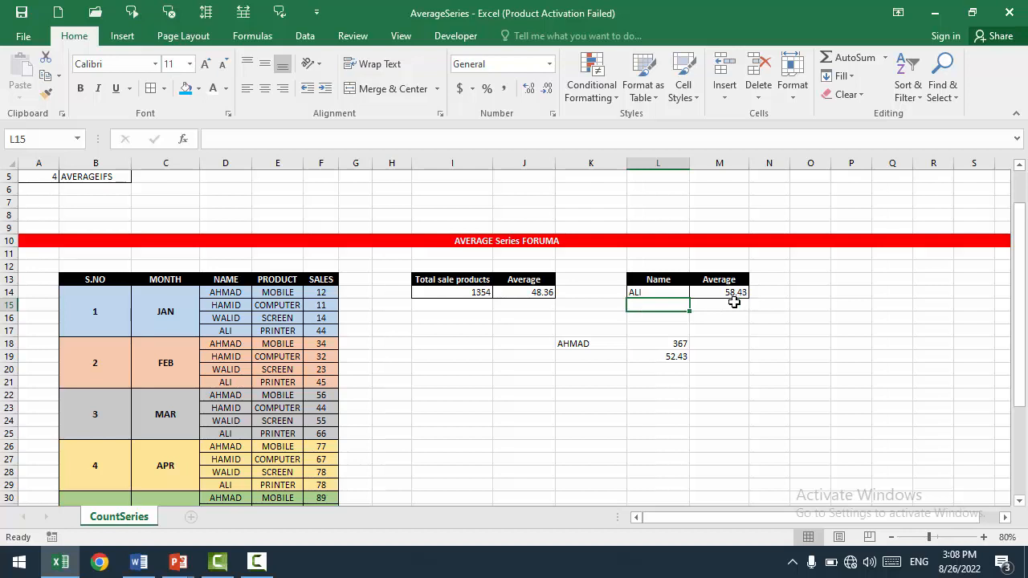
Set the SUMIF criterion in K18 to the same salesperson as L14 and compare the average in L19 with M14.
left_click(578, 346)
type("ALI")
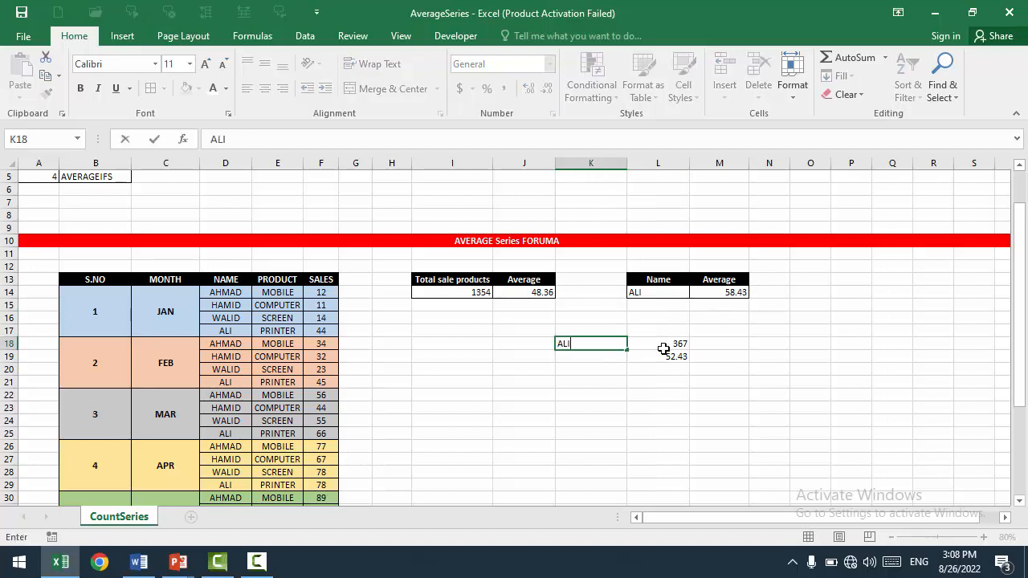
key("Return")
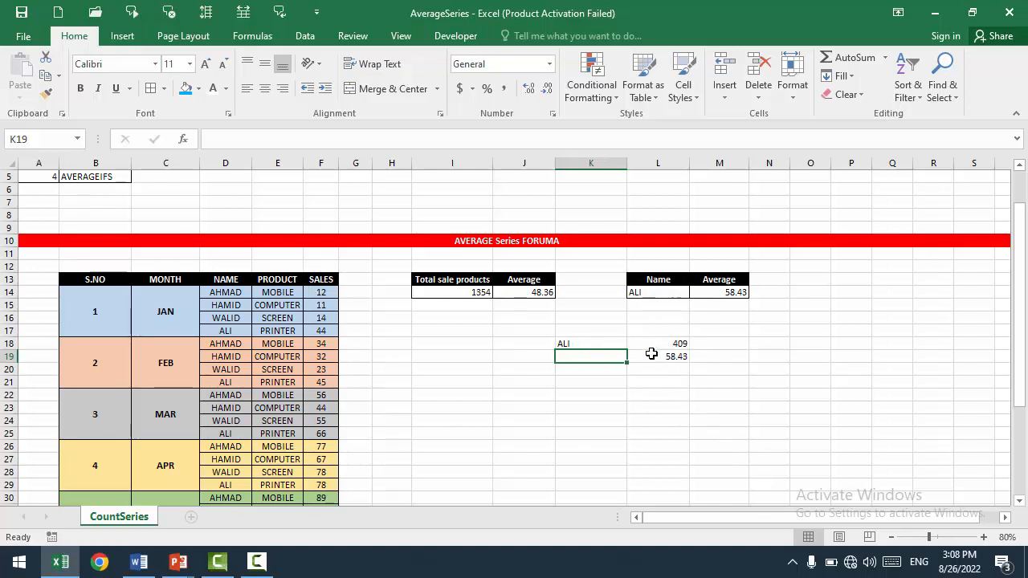
left_click(669, 360)
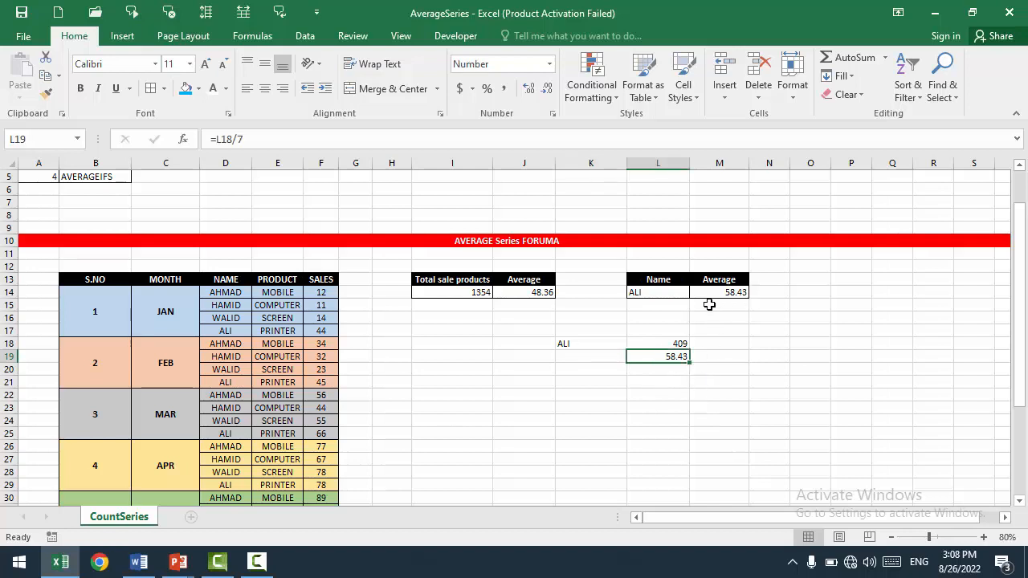
left_click(629, 400)
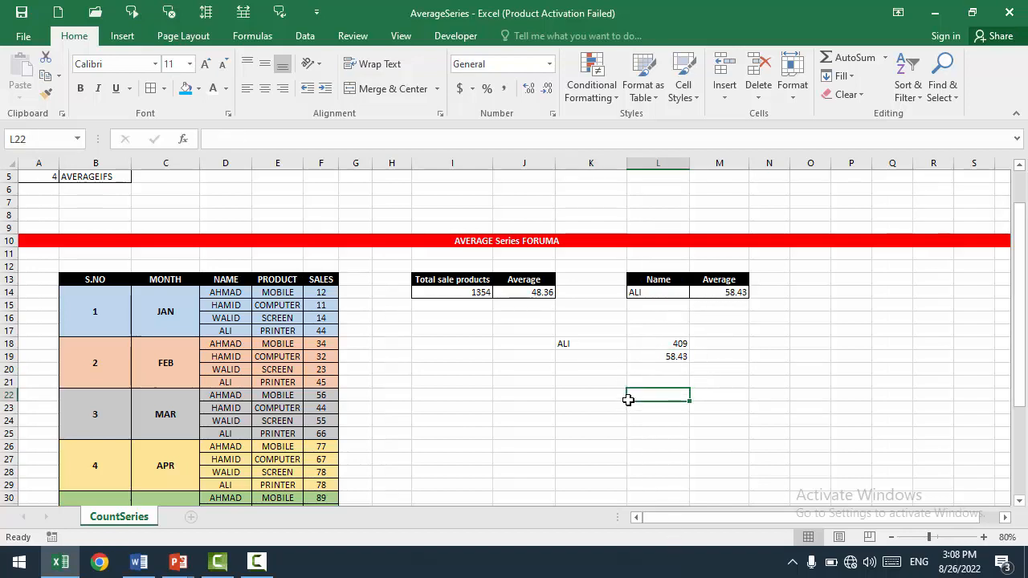